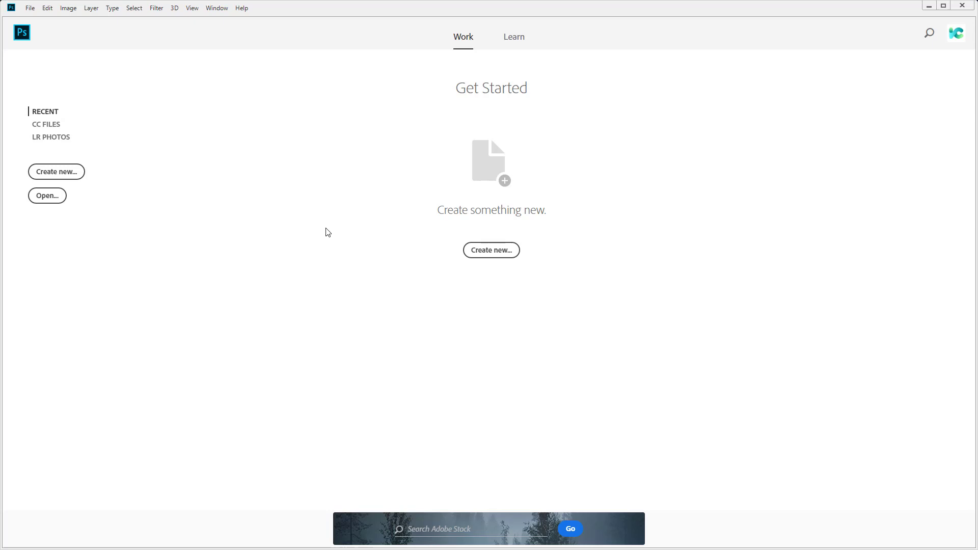
- Open Retouch_Stock_3, zoom into the cheek, and select the Spot Healing Brush Tool
{"action": "left_click", "coordinate": [48, 197]}
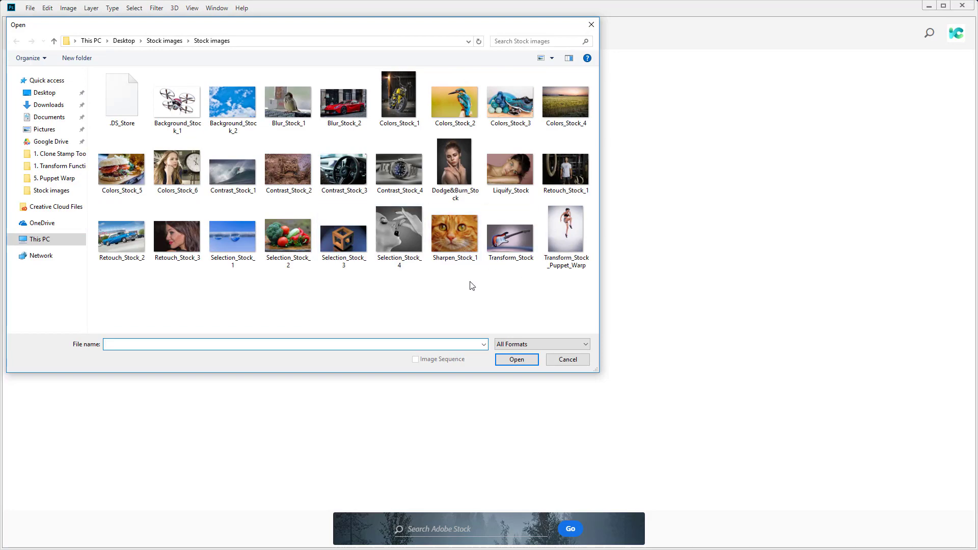
{"action": "double_click", "coordinate": [172, 234]}
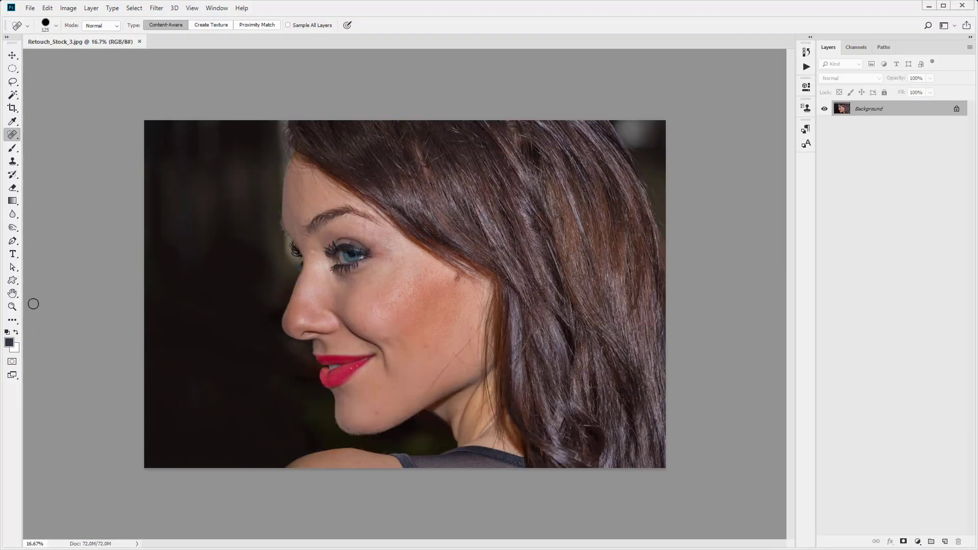
{"action": "left_click", "coordinate": [12, 307]}
{"action": "left_click", "coordinate": [408, 293]}
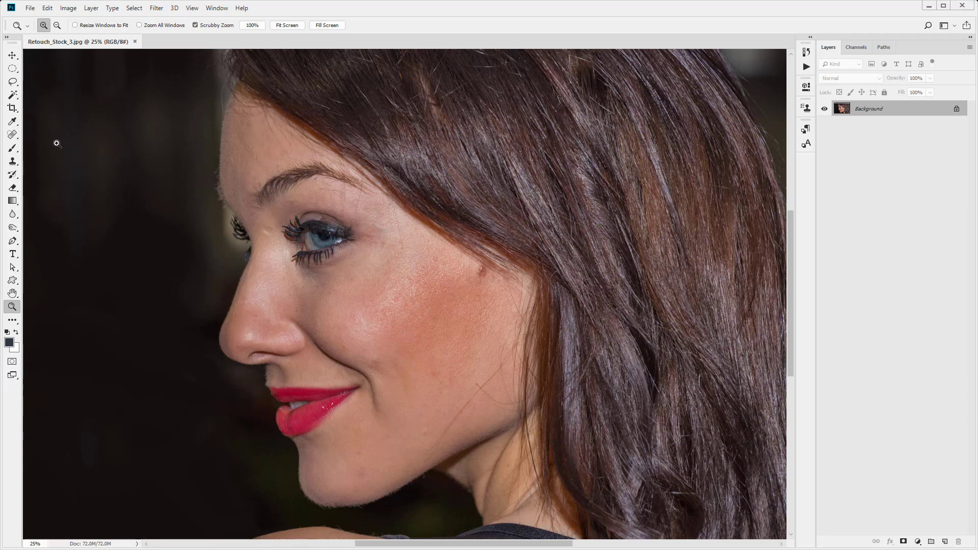
{"action": "left_click", "coordinate": [12, 136]}
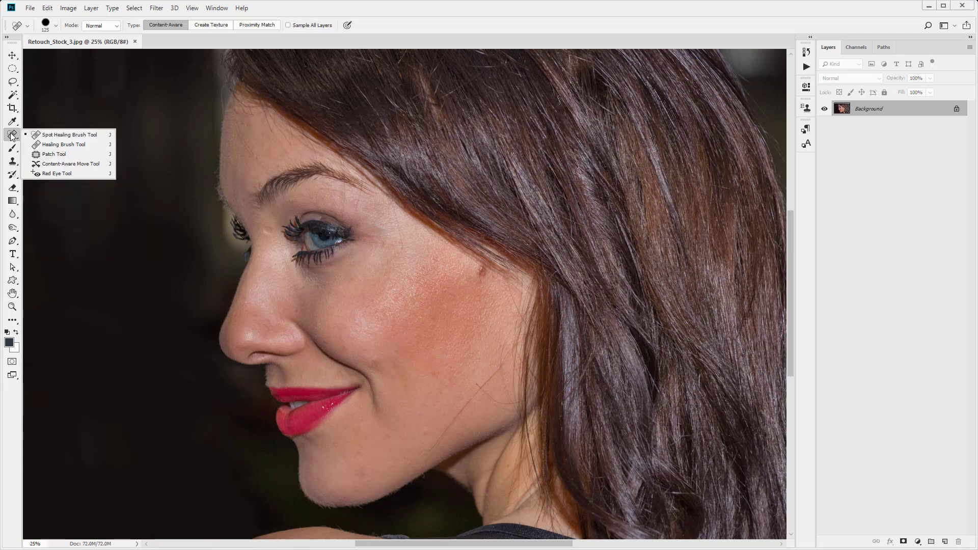
{"action": "left_click", "coordinate": [60, 136]}
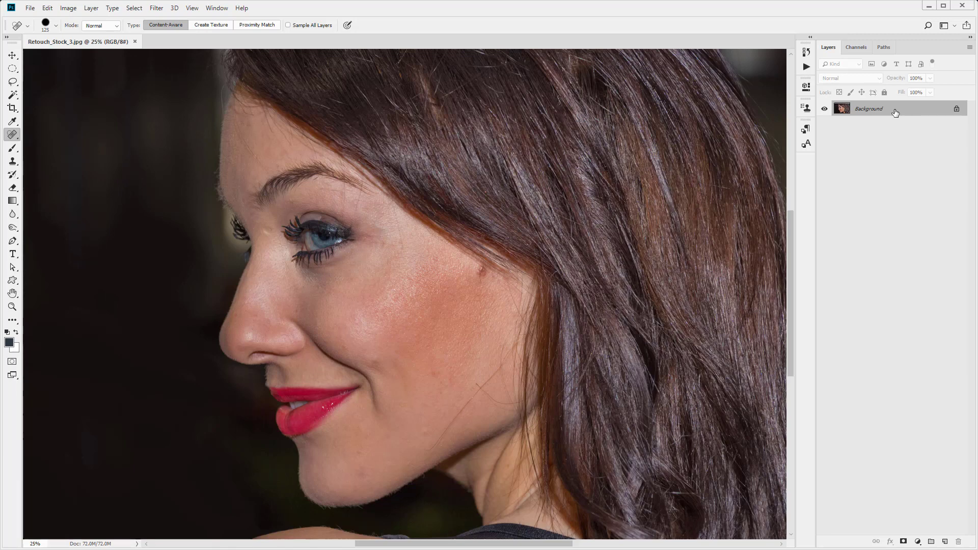
- Duplicate Background to Layer 1 and heal blemishes on the cheek, hairline and chin
{"action": "key", "text": "ctrl+j"}
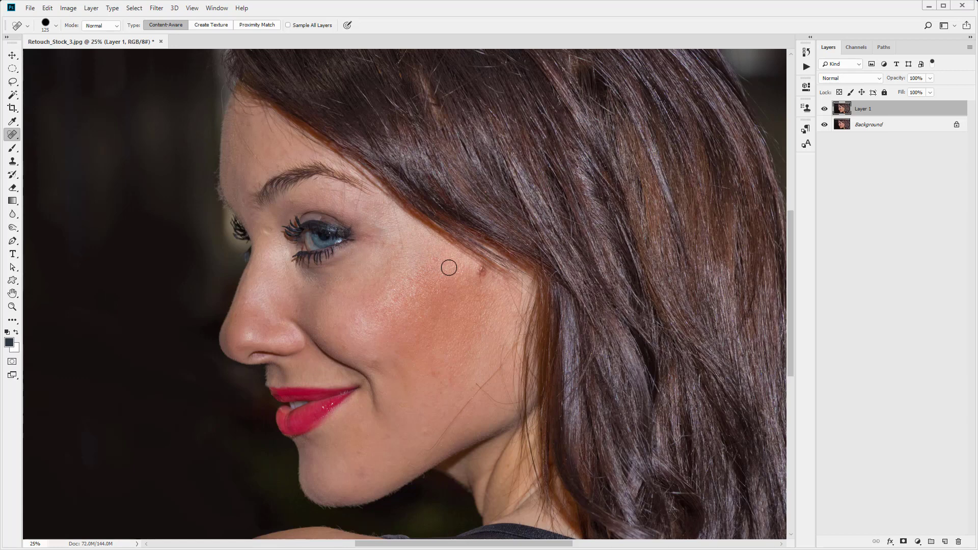
{"action": "left_click", "coordinate": [480, 270]}
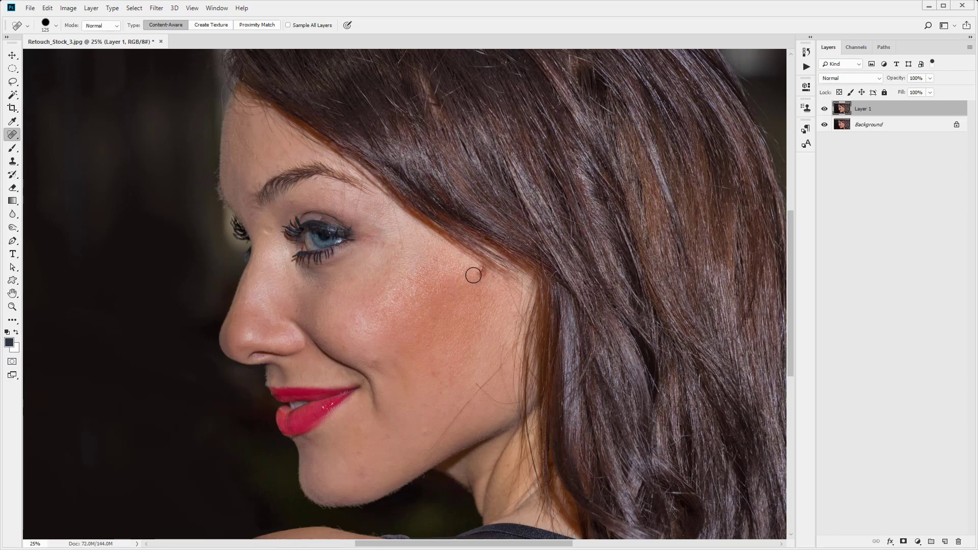
{"action": "left_click_drag", "start_coordinate": [484, 270], "coordinate": [479, 274]}
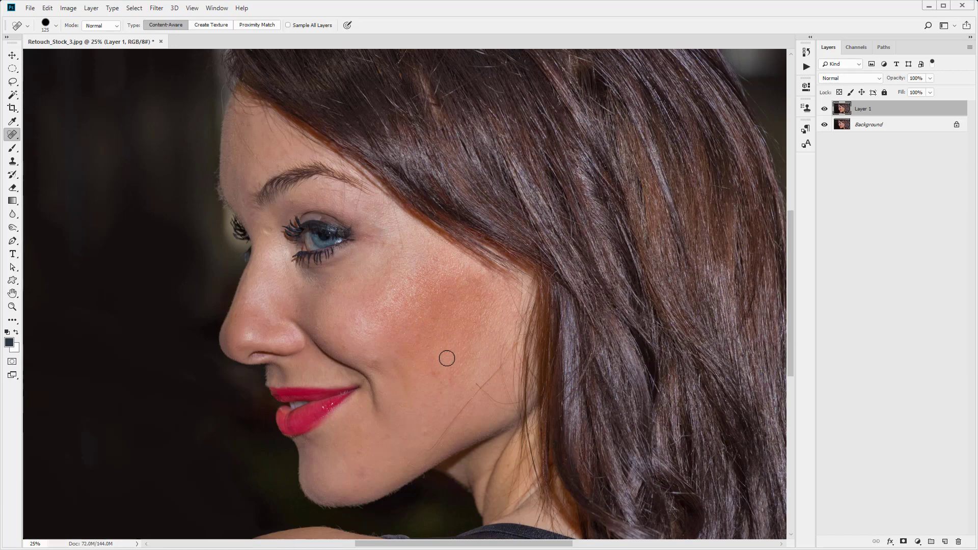
{"action": "left_click", "coordinate": [434, 371]}
{"action": "left_click_drag", "start_coordinate": [358, 475], "coordinate": [364, 475]}
- Heal spots beside the eye, below the eyebrow, on the forehead and on the neck
{"action": "left_click", "coordinate": [268, 230]}
{"action": "left_click", "coordinate": [291, 202]}
{"action": "left_click_drag", "start_coordinate": [383, 245], "coordinate": [384, 254]}
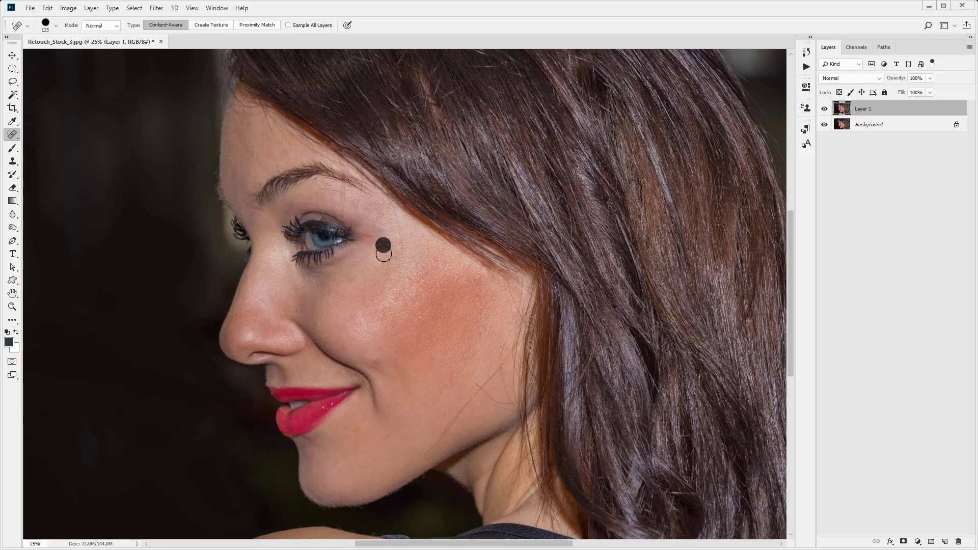
{"action": "left_click", "coordinate": [276, 162]}
{"action": "left_click", "coordinate": [247, 126]}
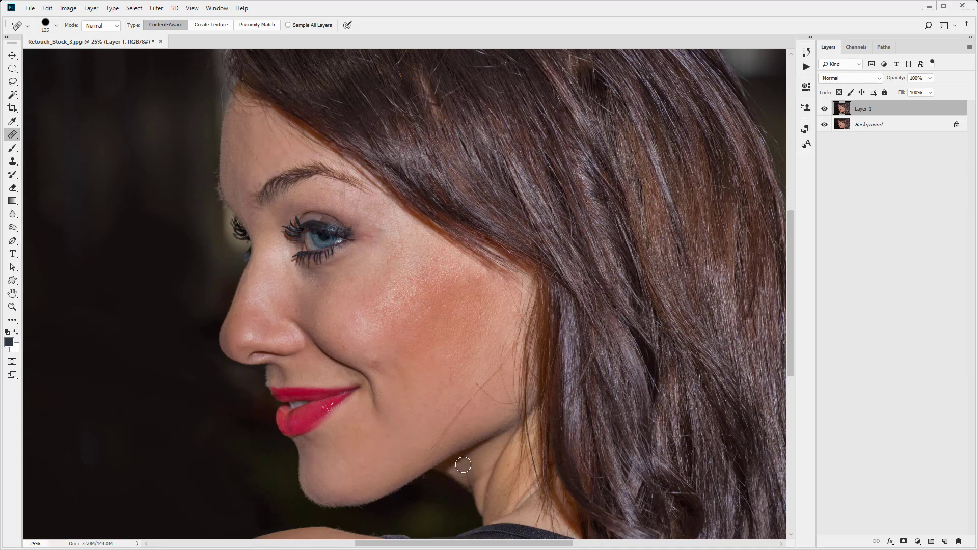
{"action": "left_click", "coordinate": [506, 466]}
- Toggle Layer 1's visibility repeatedly to compare the retouch against the original
{"action": "left_click", "coordinate": [823, 110]}
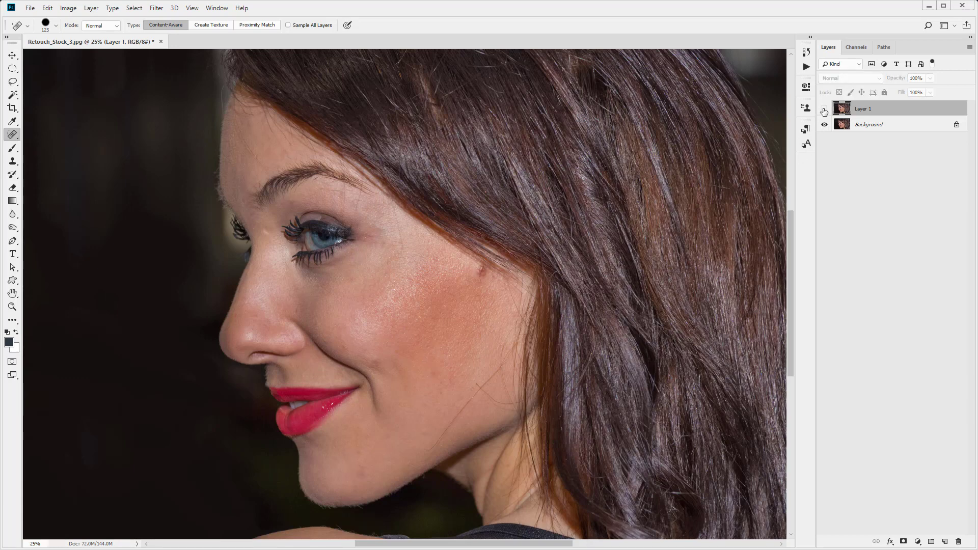
{"action": "left_click", "coordinate": [824, 110]}
{"action": "left_click", "coordinate": [823, 111]}
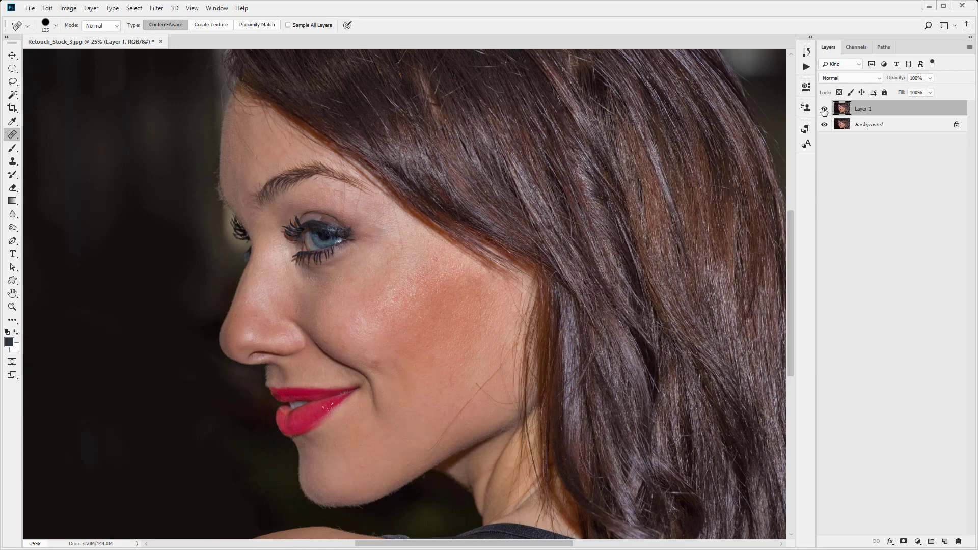
{"action": "left_click", "coordinate": [823, 111]}
{"action": "left_click", "coordinate": [824, 111]}
- Spot-heal three remaining spots on the lower cheek
{"action": "left_click", "coordinate": [383, 372]}
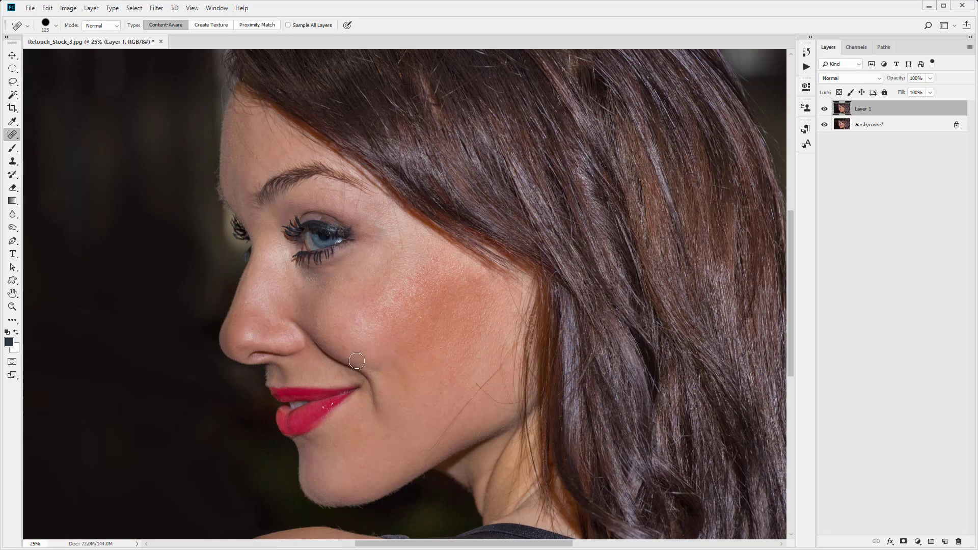
{"action": "left_click_drag", "start_coordinate": [378, 366], "coordinate": [364, 360]}
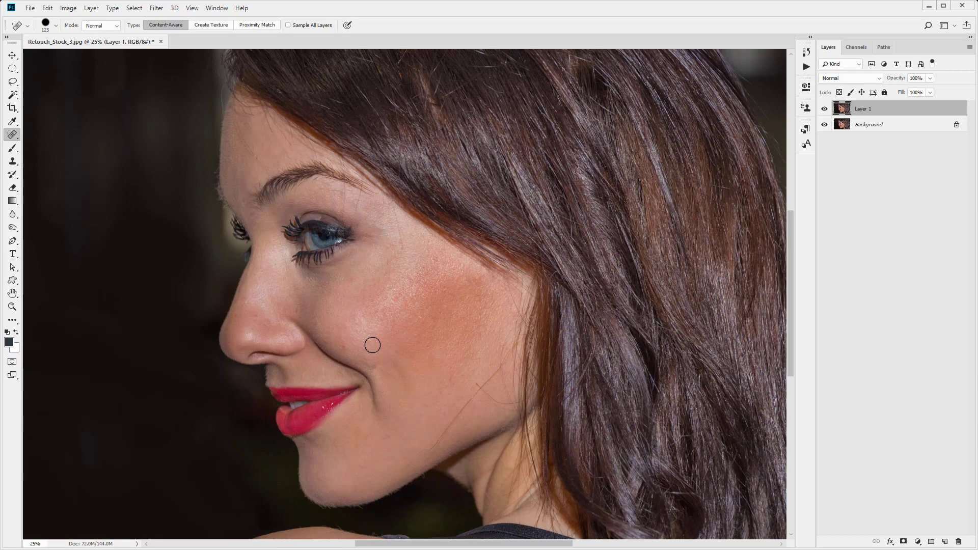
{"action": "left_click", "coordinate": [375, 365]}
- Toggle Layer 1's visibility again to compare the additional cheek fixes with the original
{"action": "left_click", "coordinate": [824, 109]}
{"action": "left_click", "coordinate": [824, 109]}
{"action": "left_click", "coordinate": [824, 109]}
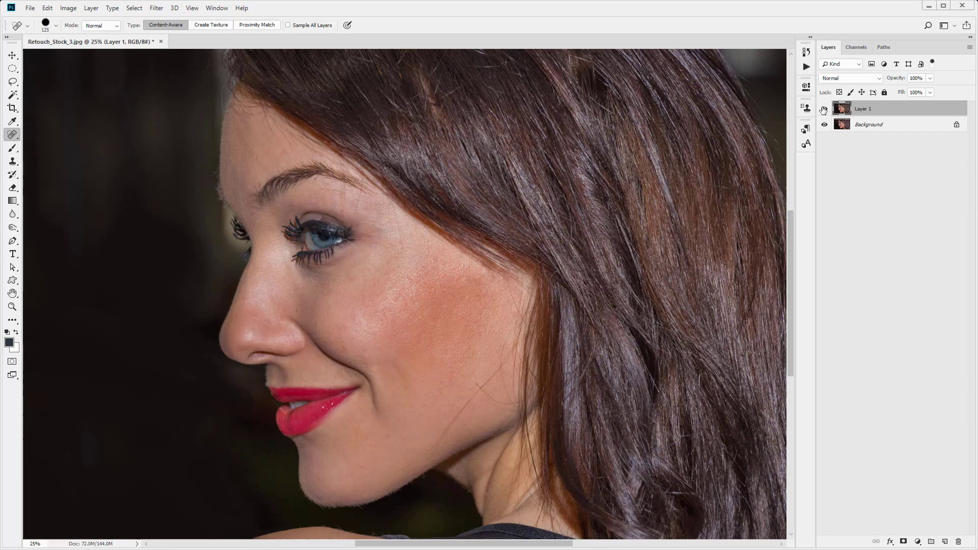
{"action": "left_click", "coordinate": [824, 109]}
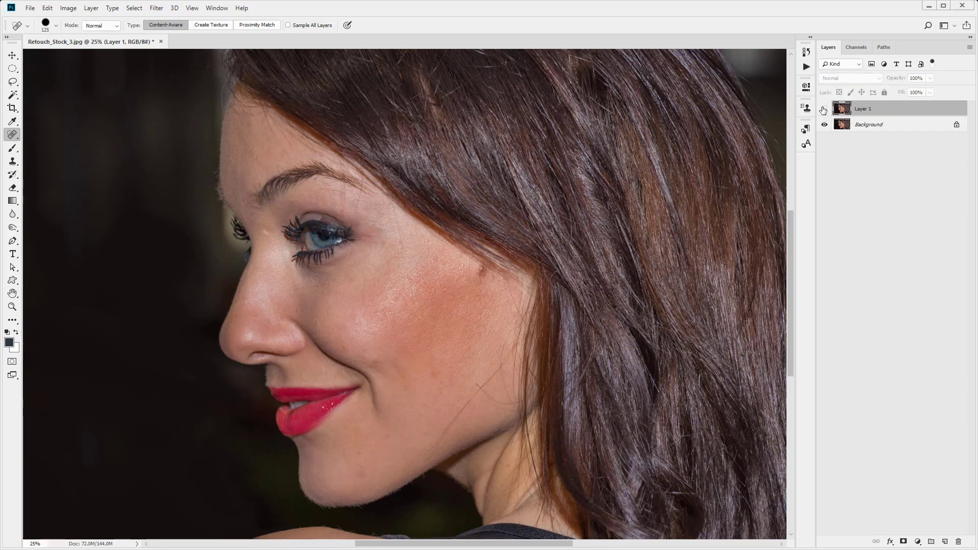
{"action": "left_click", "coordinate": [824, 109]}
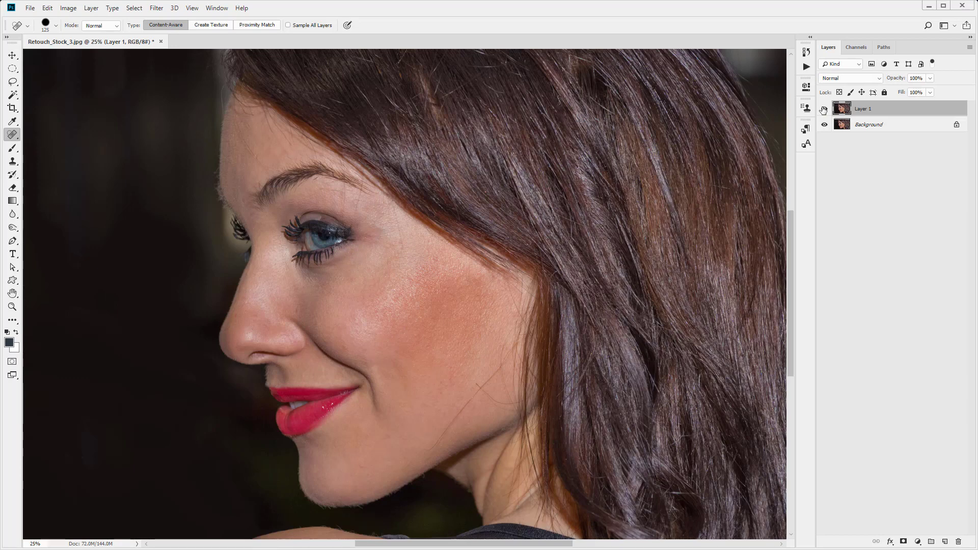
- Delete the retouched Layer 1 and duplicate Background into a fresh Layer 1
{"action": "left_click", "coordinate": [823, 109]}
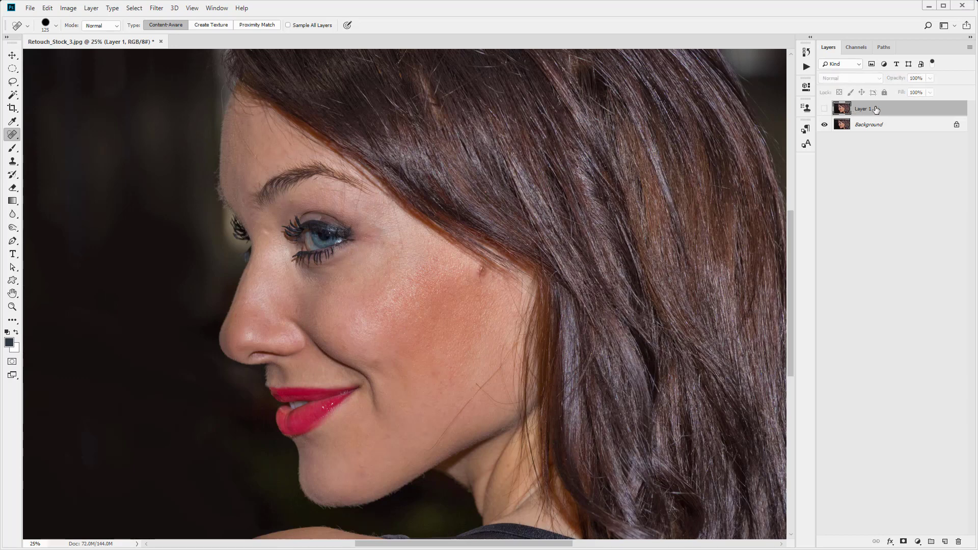
{"action": "key", "text": "Delete"}
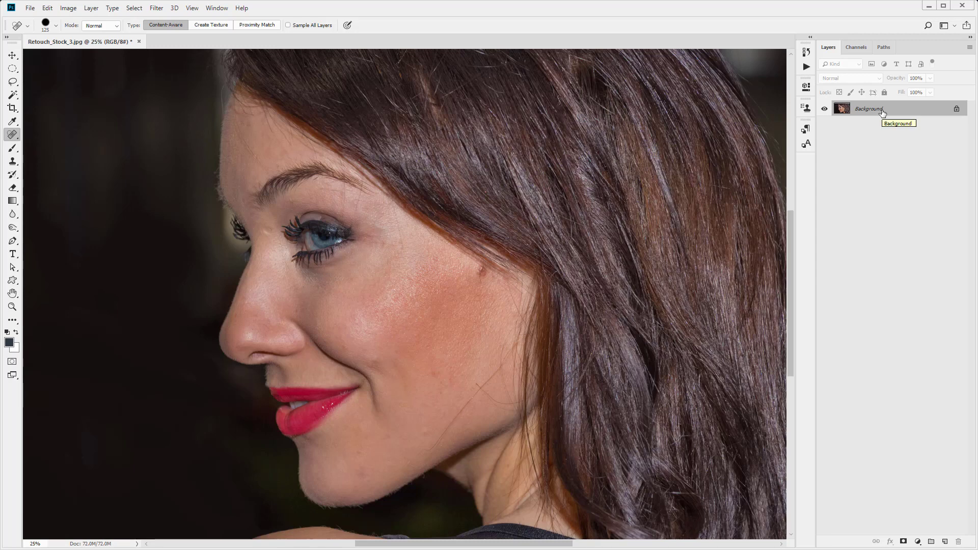
{"action": "key", "text": "ctrl+j"}
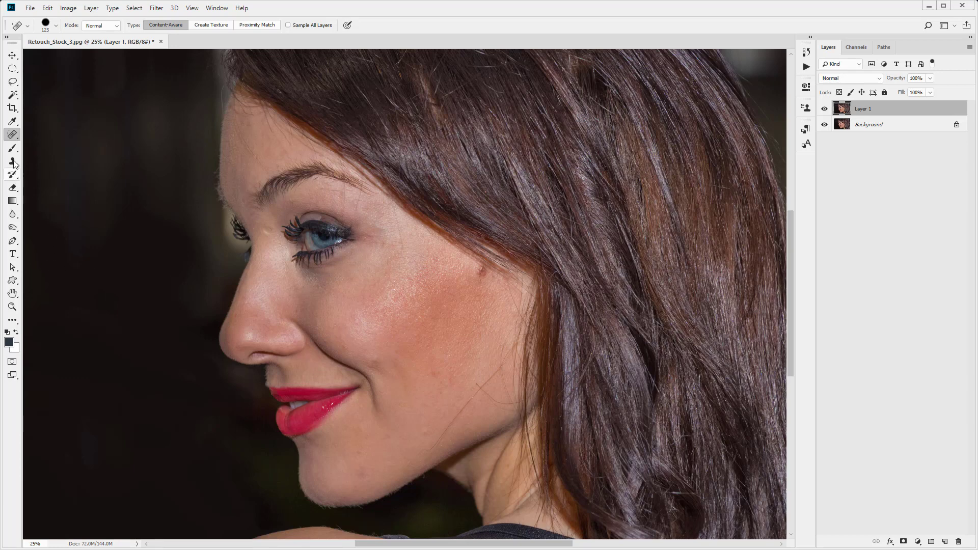
- Switch to the Healing Brush Tool and try it on the cheek blemish
{"action": "right_click", "coordinate": [13, 142]}
{"action": "left_click", "coordinate": [51, 144]}
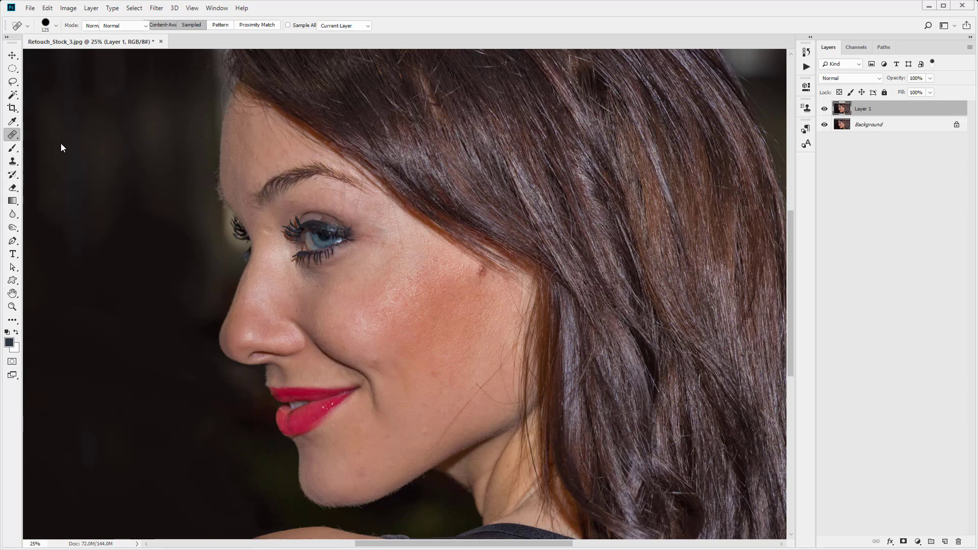
{"action": "left_click", "coordinate": [484, 271]}
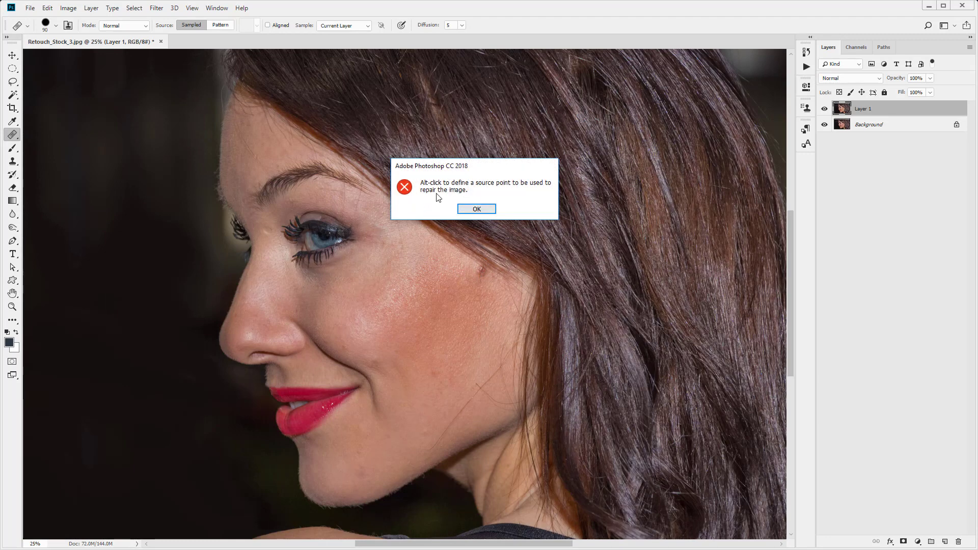
- Dismiss the source-point warning and heal the cheek blemish with skin sampled nearby
{"action": "left_click", "coordinate": [477, 209]}
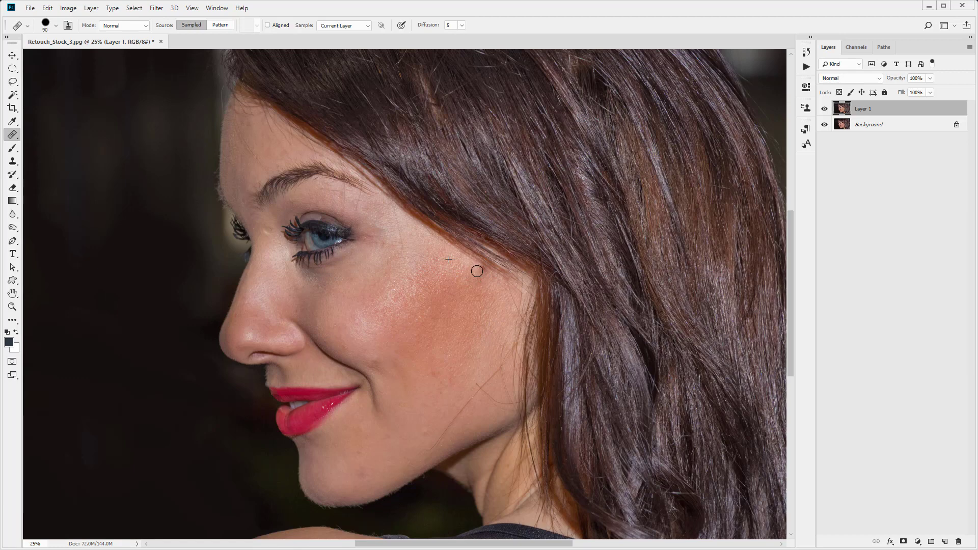
{"action": "left_click_drag", "start_coordinate": [478, 274], "coordinate": [479, 275]}
{"action": "left_click_drag", "start_coordinate": [479, 275], "coordinate": [481, 271]}
{"action": "key", "text": "shift+j"}
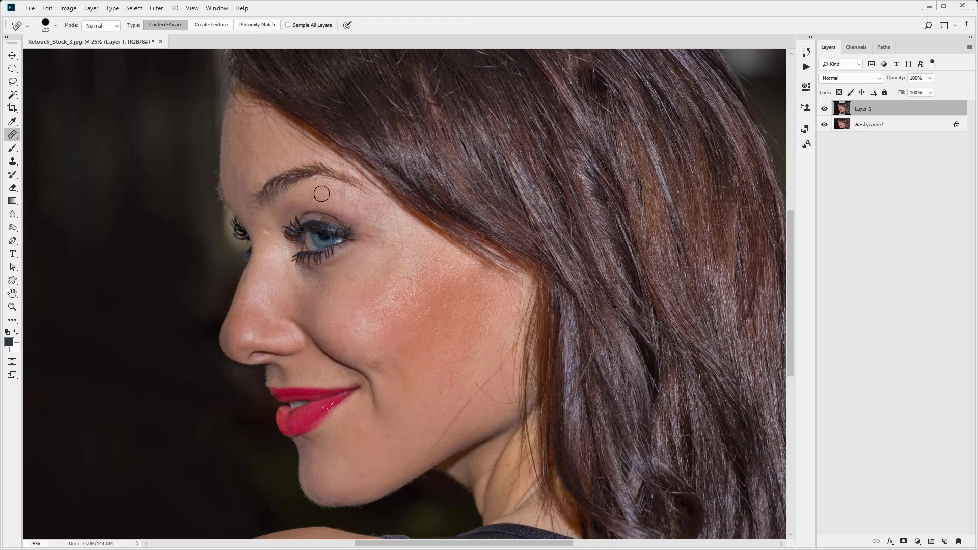